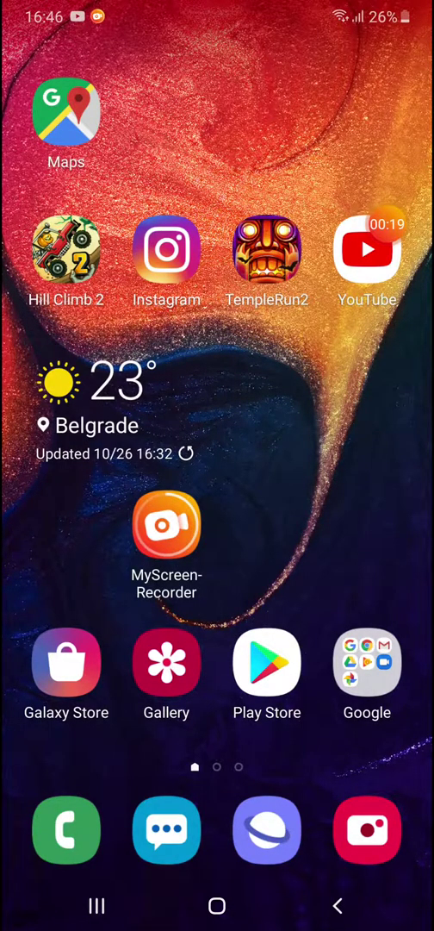
Open the app drawer from the home screen and launch Settings
left_click_drag(218, 689, 217, 345)
left_click(310, 381)
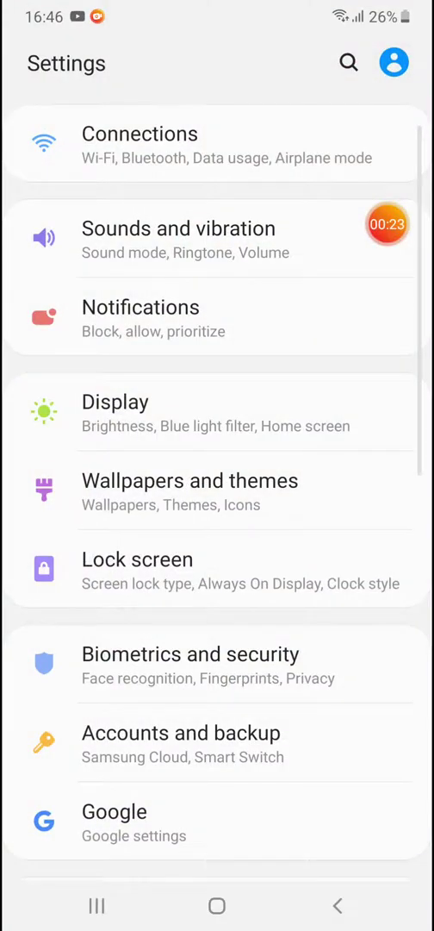
Open Sounds and vibration and scroll its options down to Advanced sound settings
left_click(178, 240)
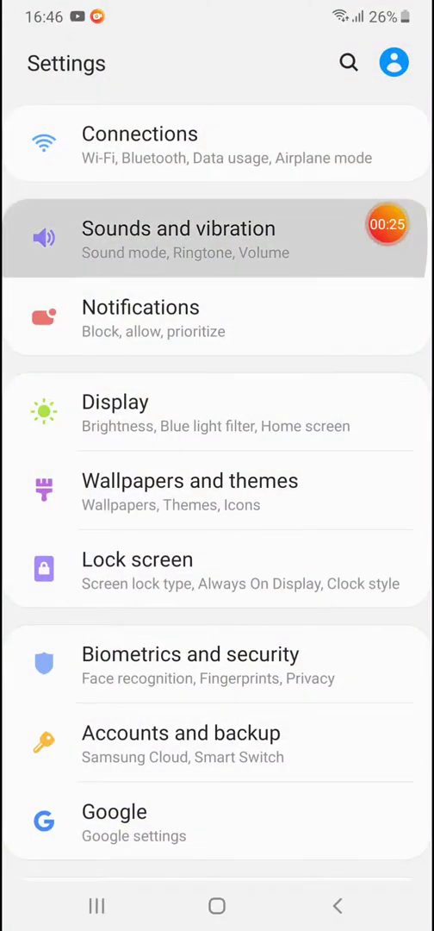
left_click_drag(217, 345, 218, 690)
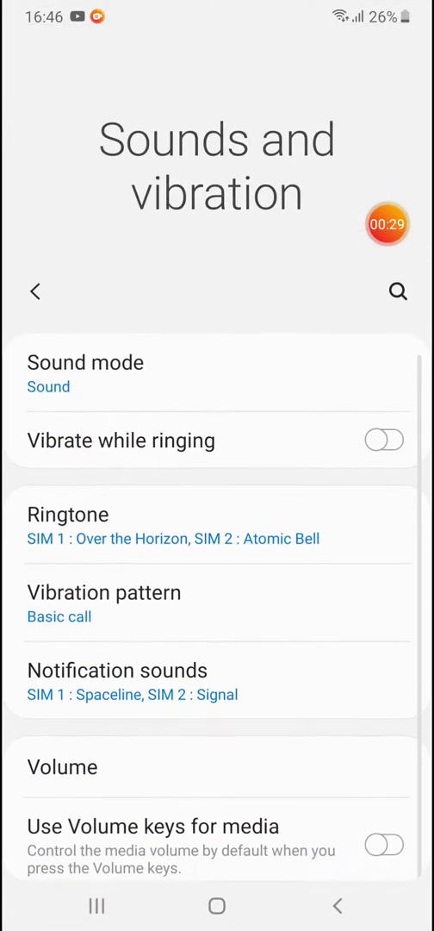
scroll(217, 517, "down", 5)
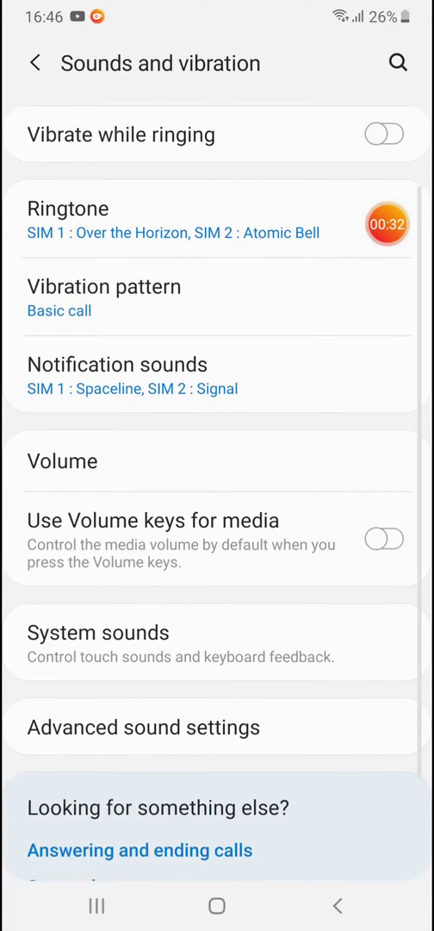
Open System sounds and toggle Keyboard sound on and off twice, leaving it off
left_click(173, 644)
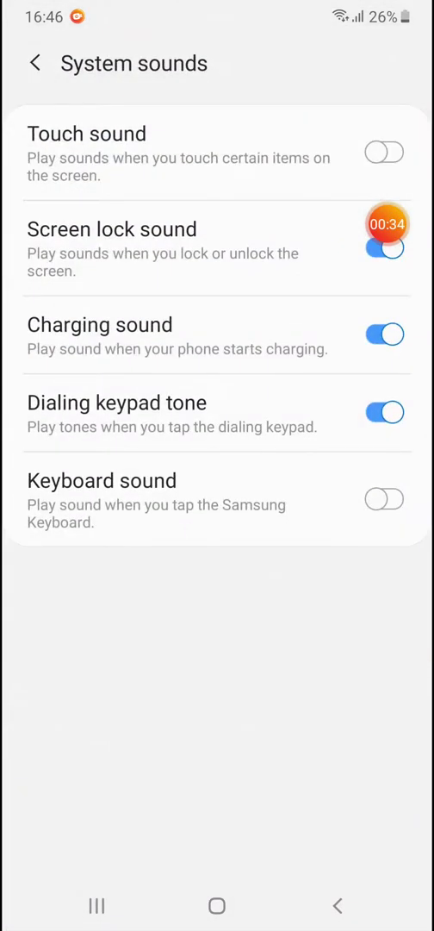
left_click(384, 499)
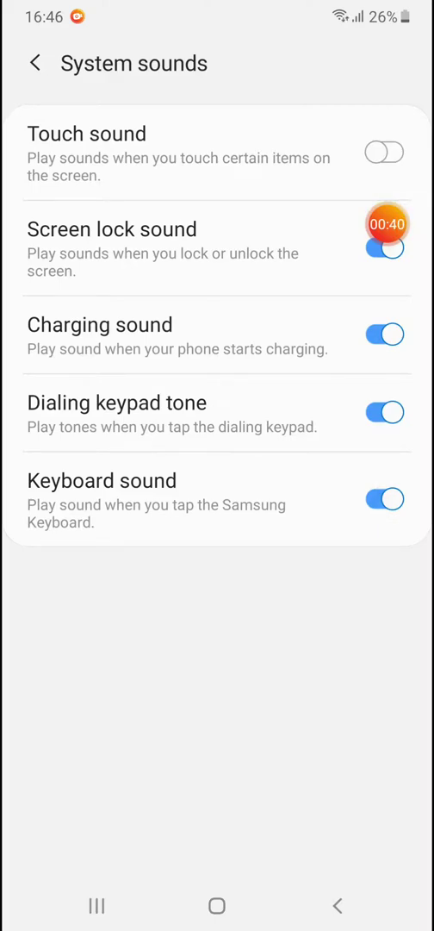
left_click(384, 498)
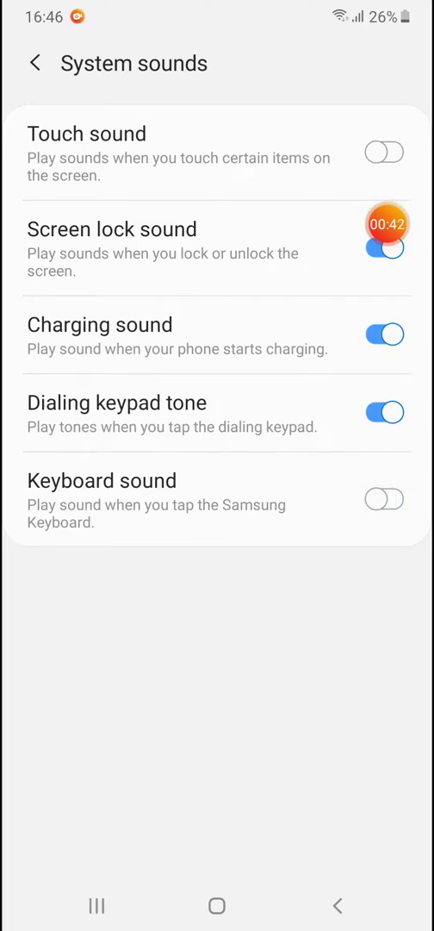
left_click(384, 499)
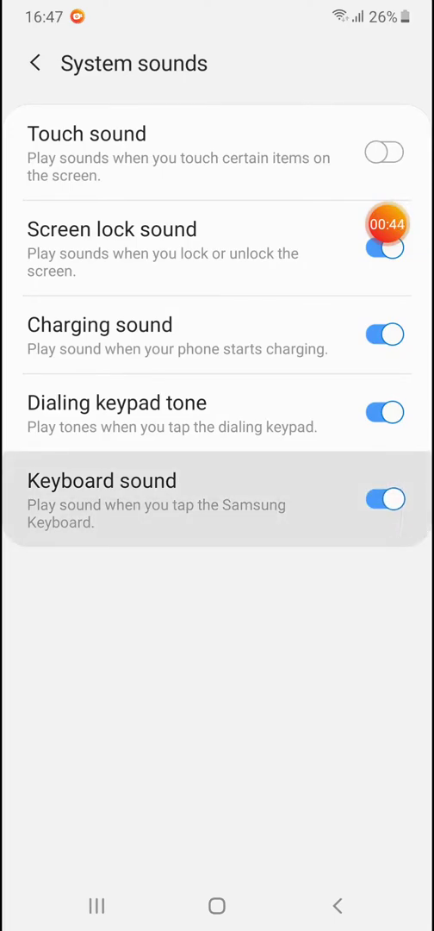
left_click(384, 499)
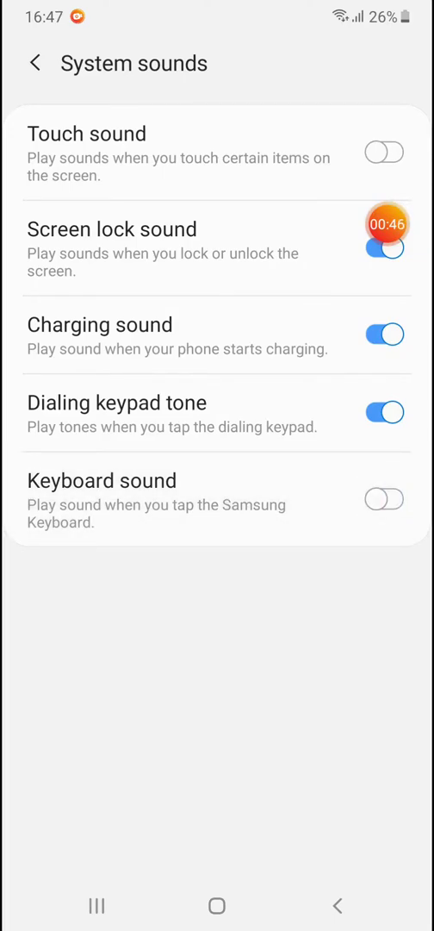